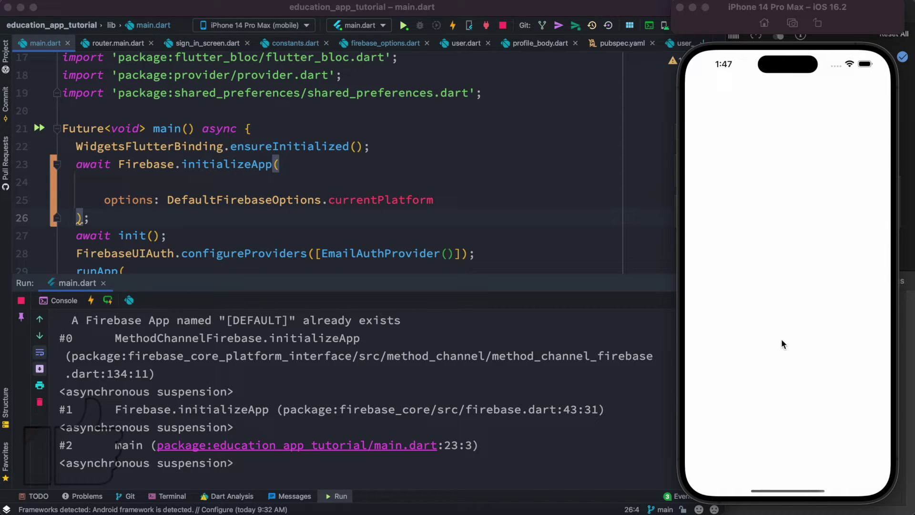
pyautogui.scroll(1, 366, 375)
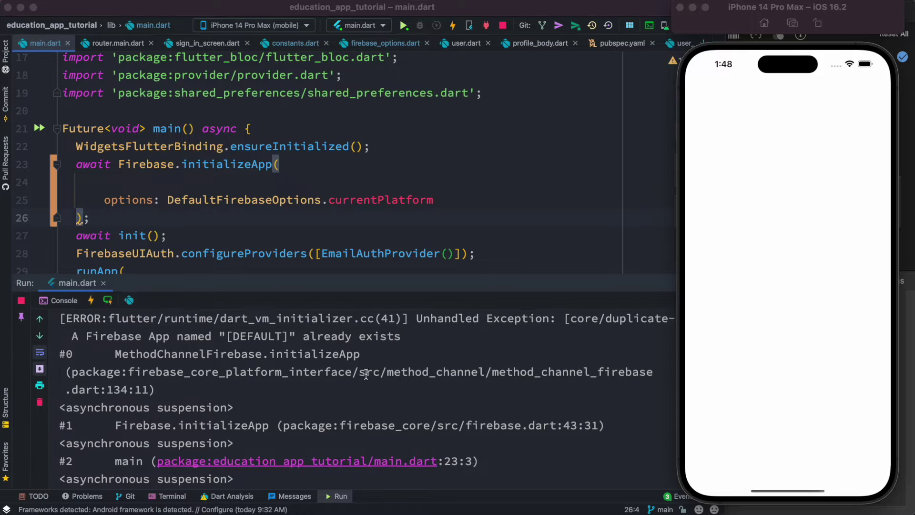
pyautogui.scroll(1, 366, 374)
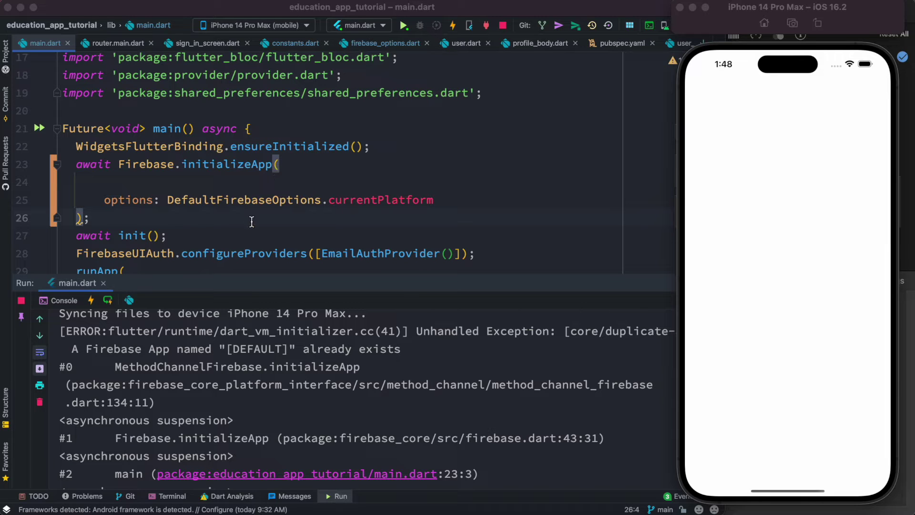
# Step: Focus the main.dart editor on the Firebase.initializeApp options argument line
pyautogui.click(451, 202)
pyautogui.keyDown('shift'); pyautogui.click(393, 184); pyautogui.keyUp('shift')
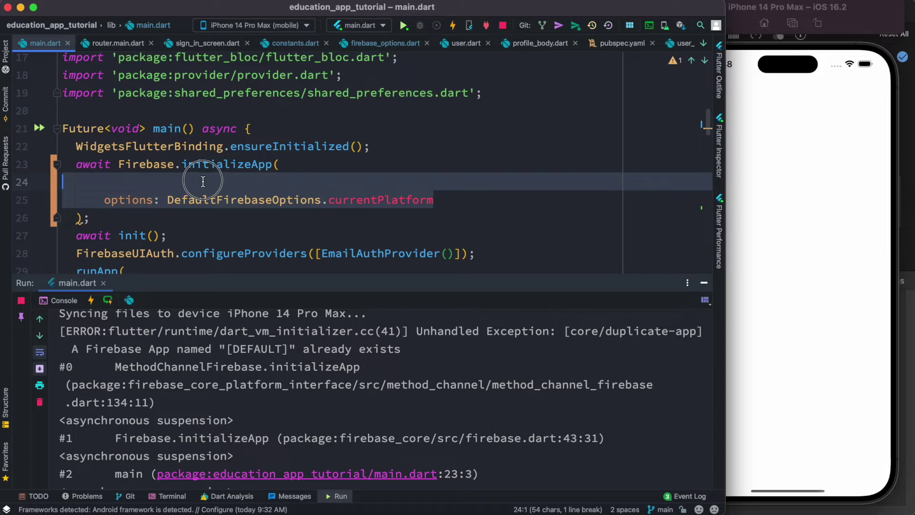
pyautogui.keyDown('shift'); pyautogui.click(105, 198); pyautogui.keyUp('shift')
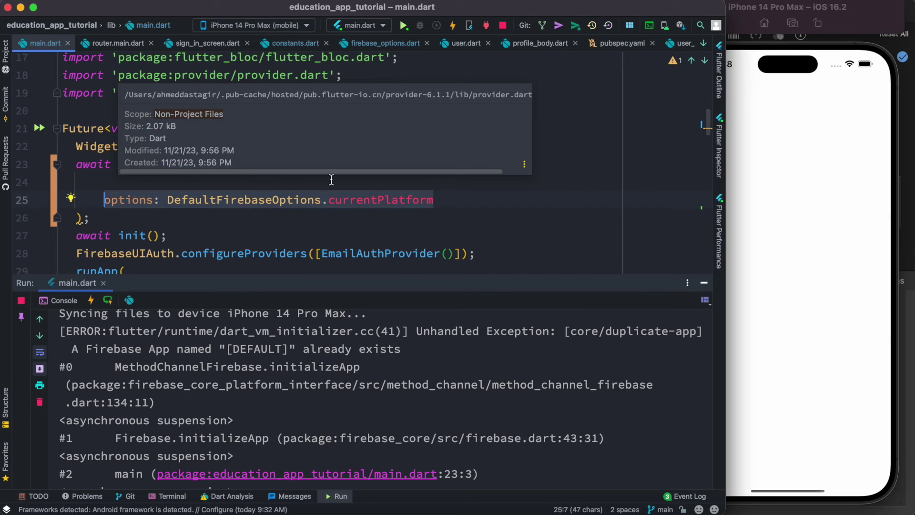
# Step: Switch to firebase_options.dart and reveal the project file tree
pyautogui.click(379, 44)
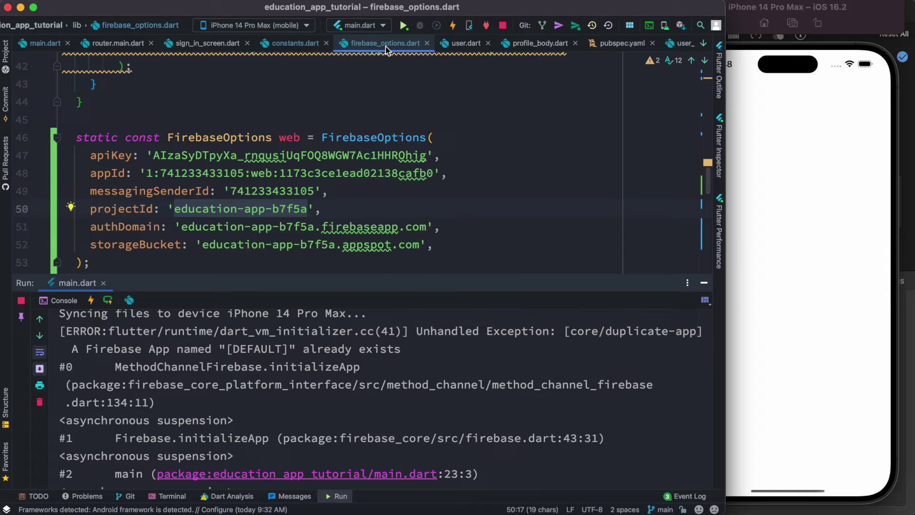
pyautogui.click(4, 49)
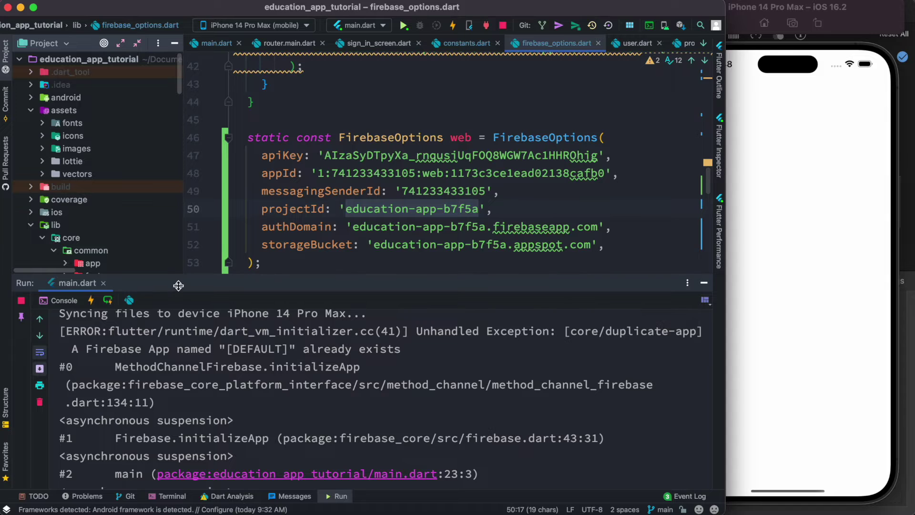
# Step: Shrink the Run panel, locate firebase_options.dart in the tree, then hide the tree
pyautogui.moveTo(179, 286); pyautogui.dragTo(164, 437)
pyautogui.scroll(-5, 120, 343)
pyautogui.scroll(-5, 120, 343)
pyautogui.scroll(-5, 119, 343)
pyautogui.scroll(-3, 121, 342)
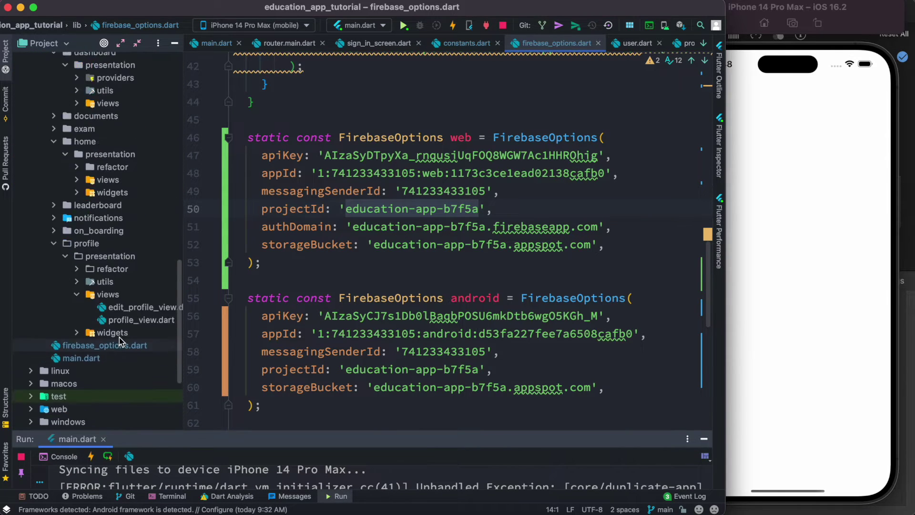
pyautogui.scroll(-5, 120, 343)
pyautogui.click(91, 257)
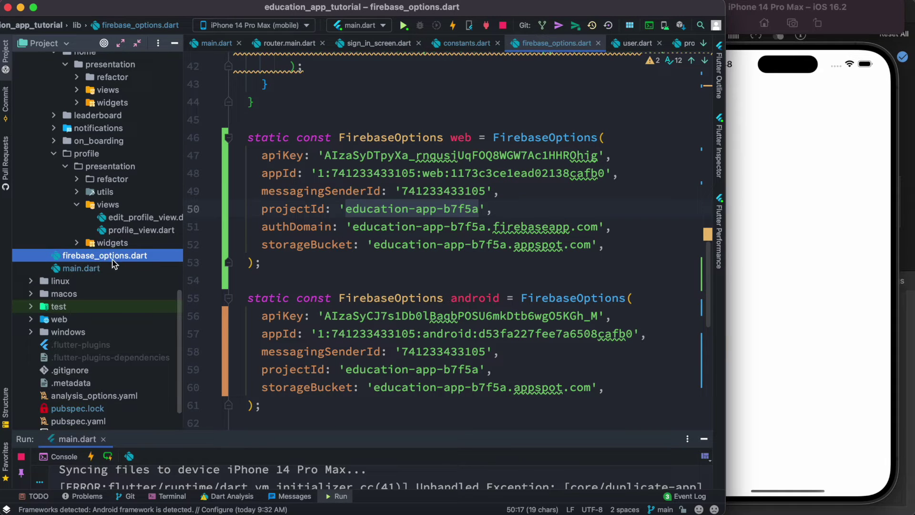
pyautogui.click(175, 43)
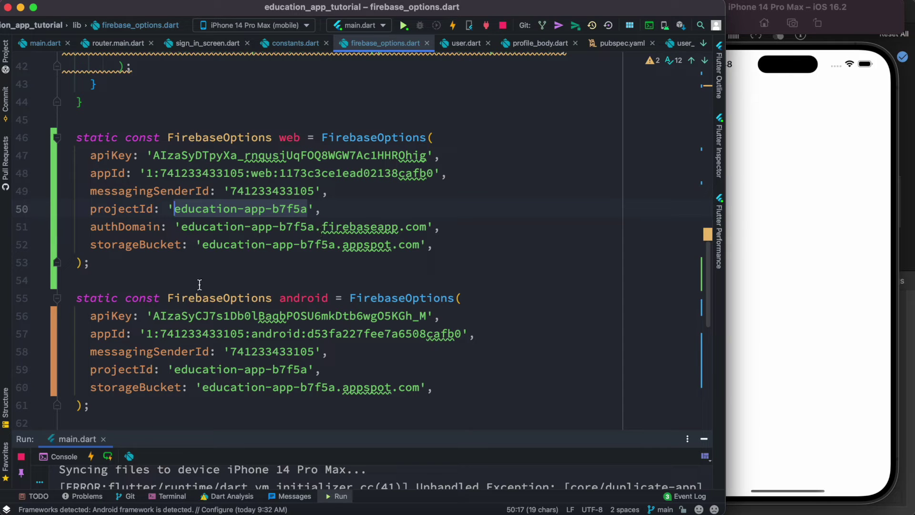
# Step: Select the project ID education-app-b7f5a from the web and Android options
pyautogui.click(239, 209)
pyautogui.doubleClick(240, 209)
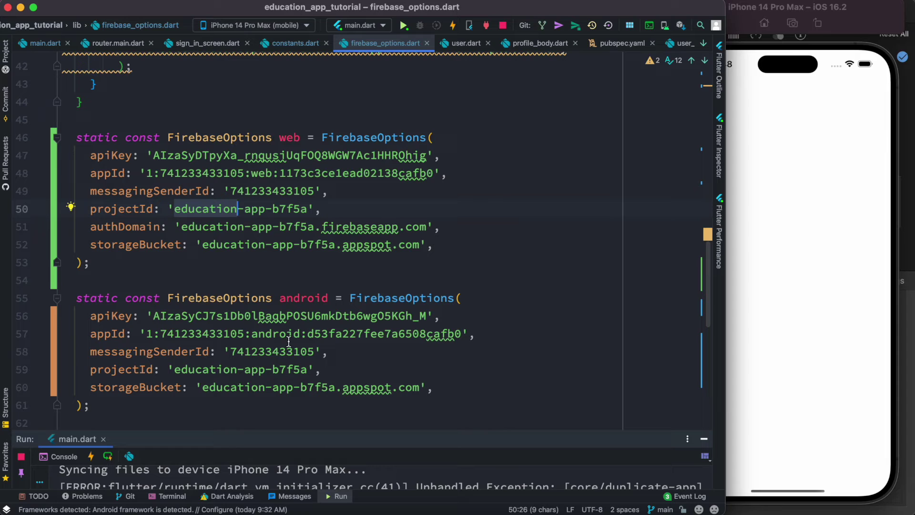
pyautogui.moveTo(309, 370); pyautogui.dragTo(176, 368)
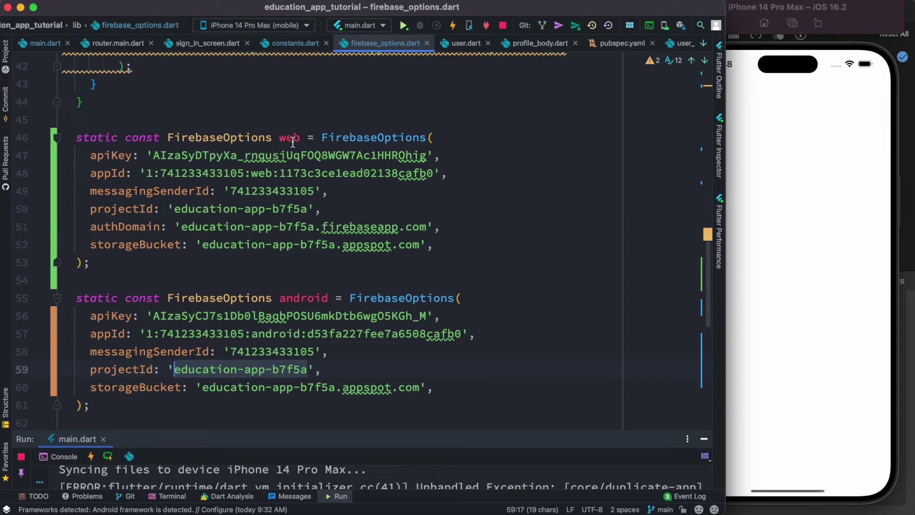
pyautogui.scroll(-4, 291, 310)
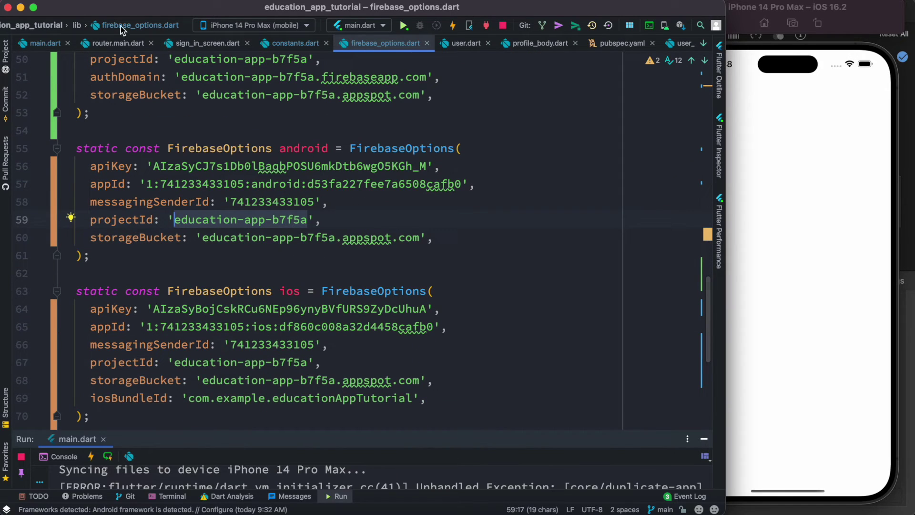
# Step: Add name: "education-app-b7f5a" before options in Firebase.initializeApp and hot-restart the app
pyautogui.click(45, 44)
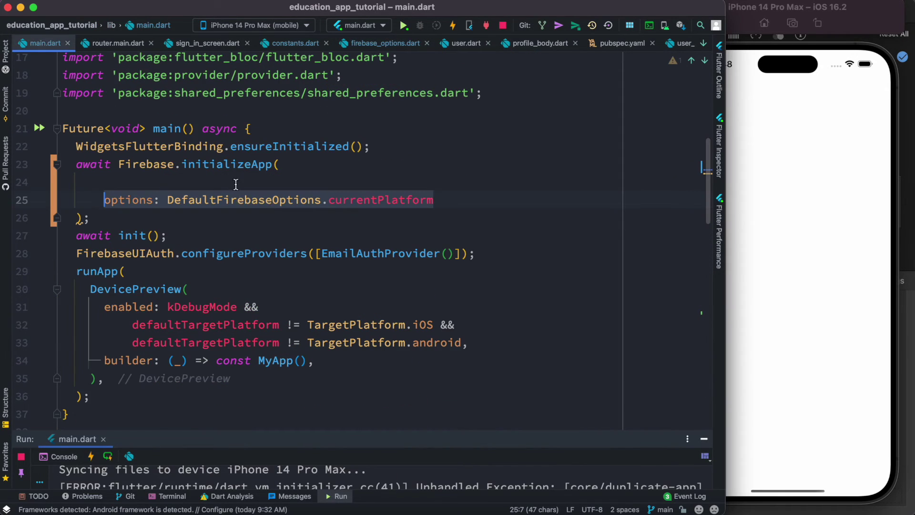
pyautogui.click(234, 182)
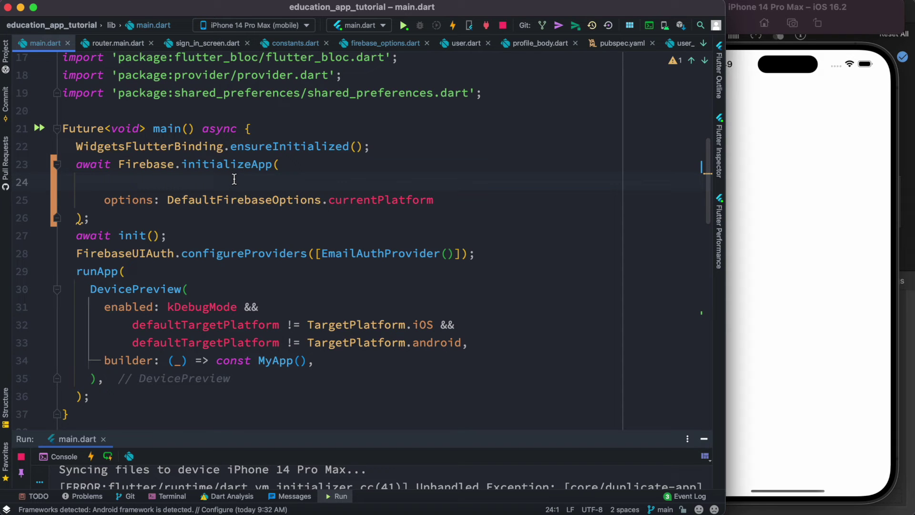
pyautogui.press('Tab')
pyautogui.press('Tab')
pyautogui.write('name')
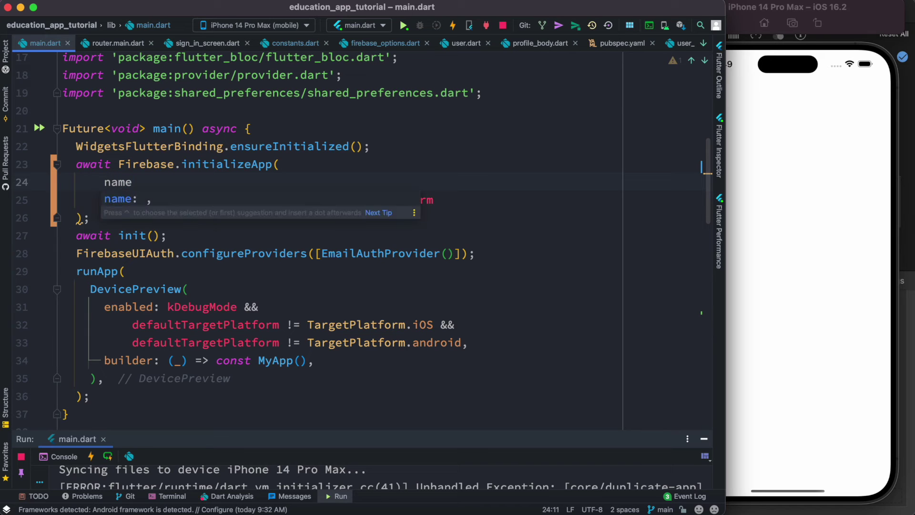
pyautogui.write(':')
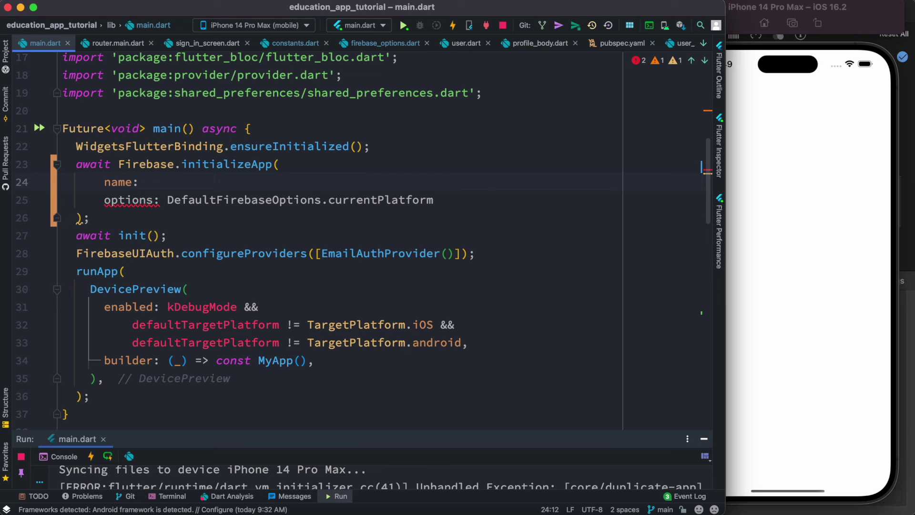
pyautogui.write('"education-app-b7f5a"')
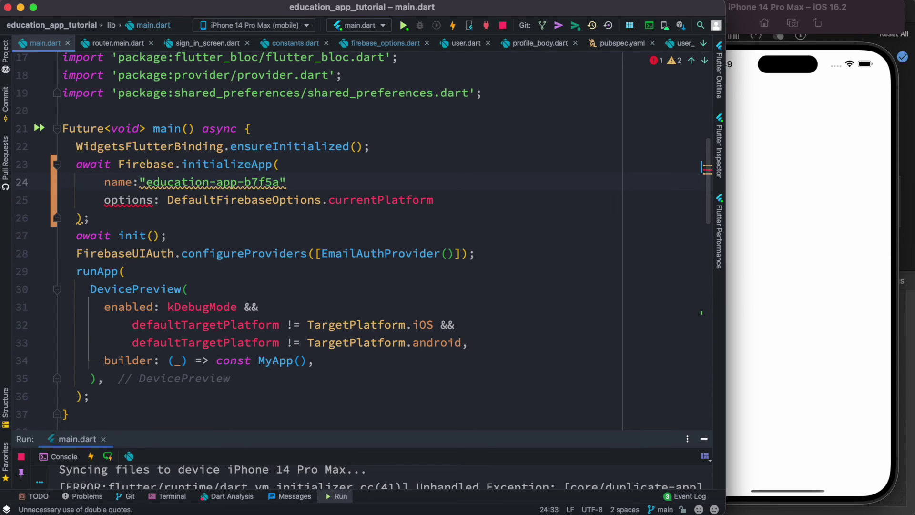
pyautogui.write(',')
pyautogui.click(403, 26)
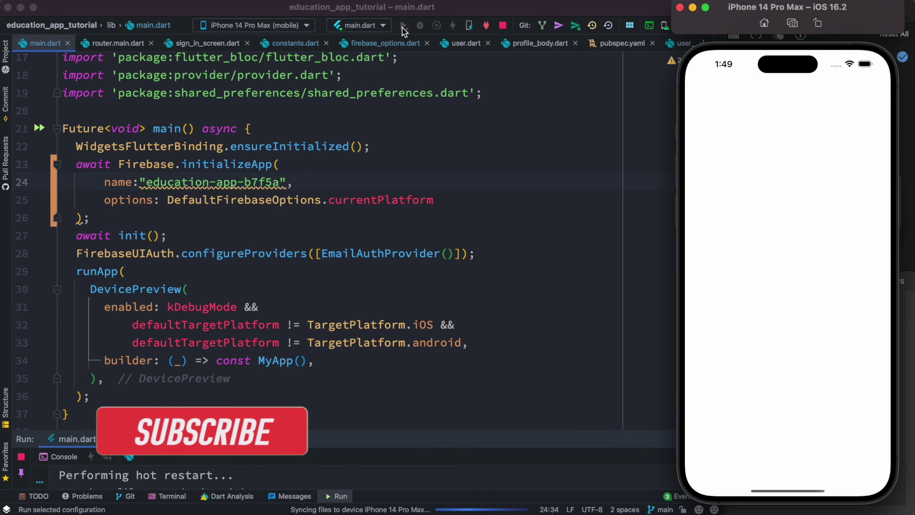